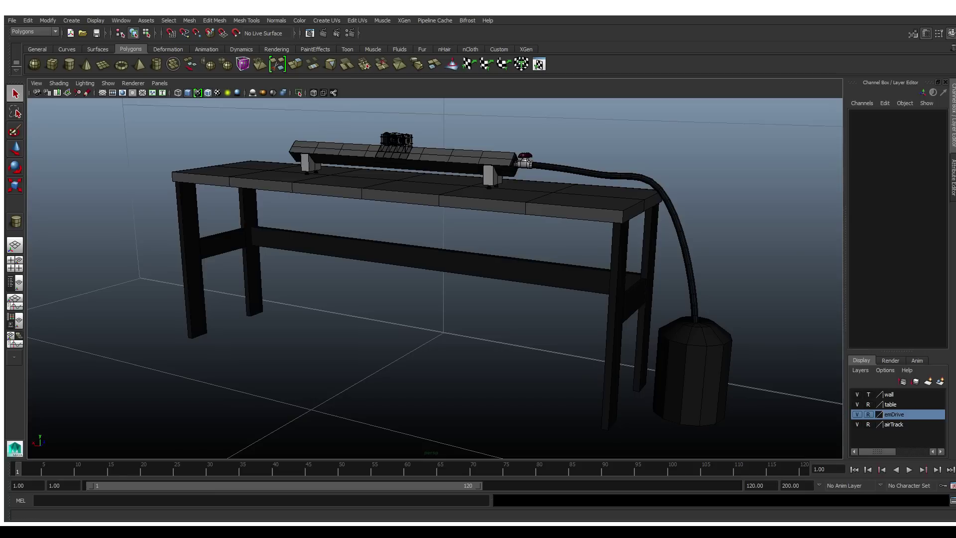
# - Select the workbench, air track, track tube, end valve, right support block and sorbothane pads in turn
pyautogui.click(398, 199)
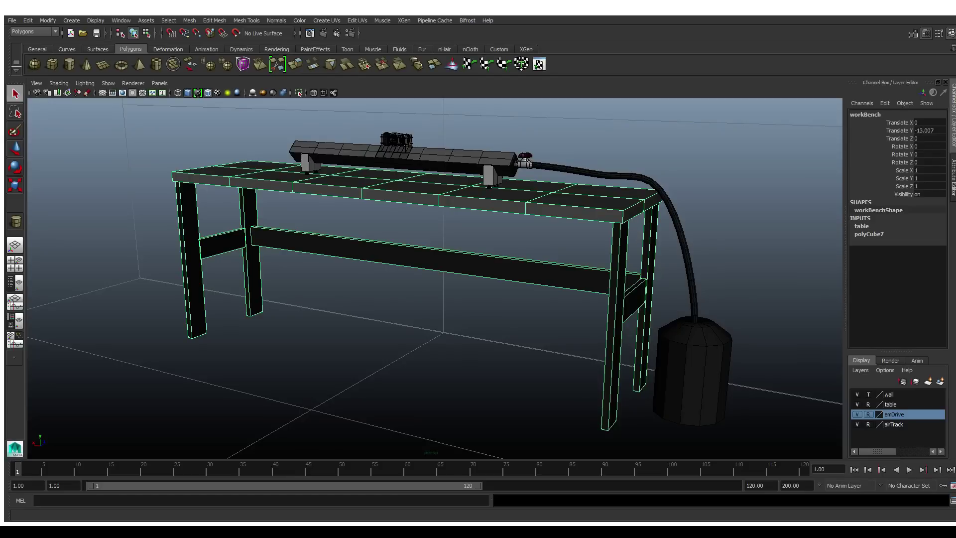
pyautogui.click(398, 155)
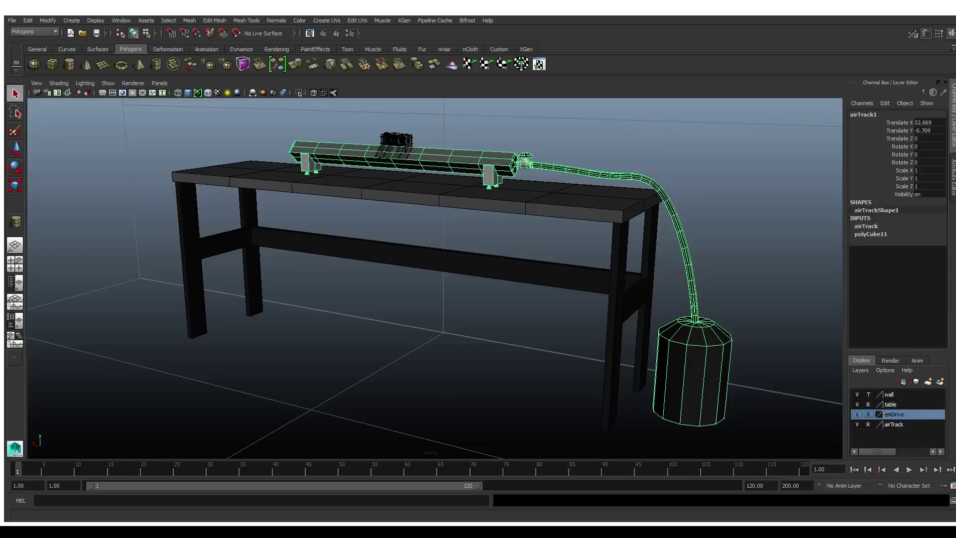
pyautogui.press('Down')
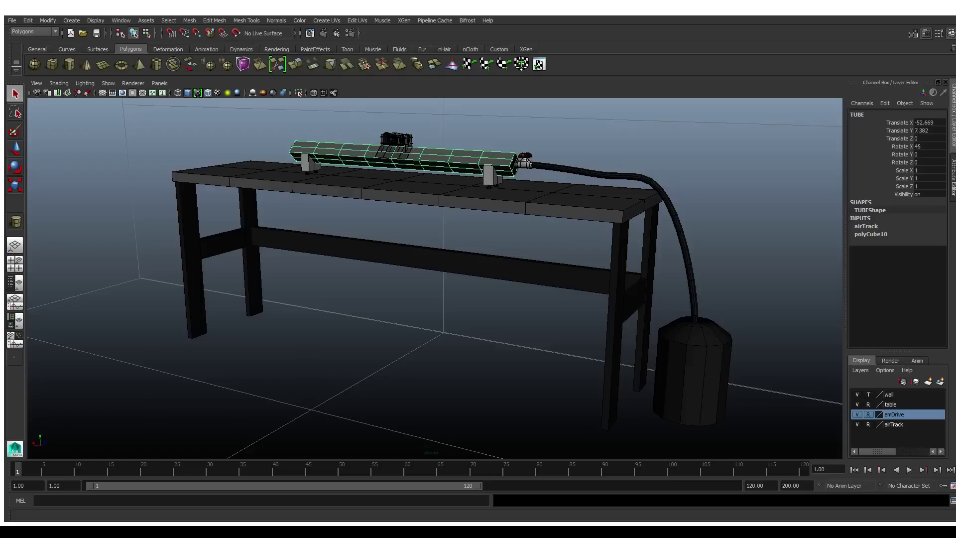
pyautogui.click(524, 160)
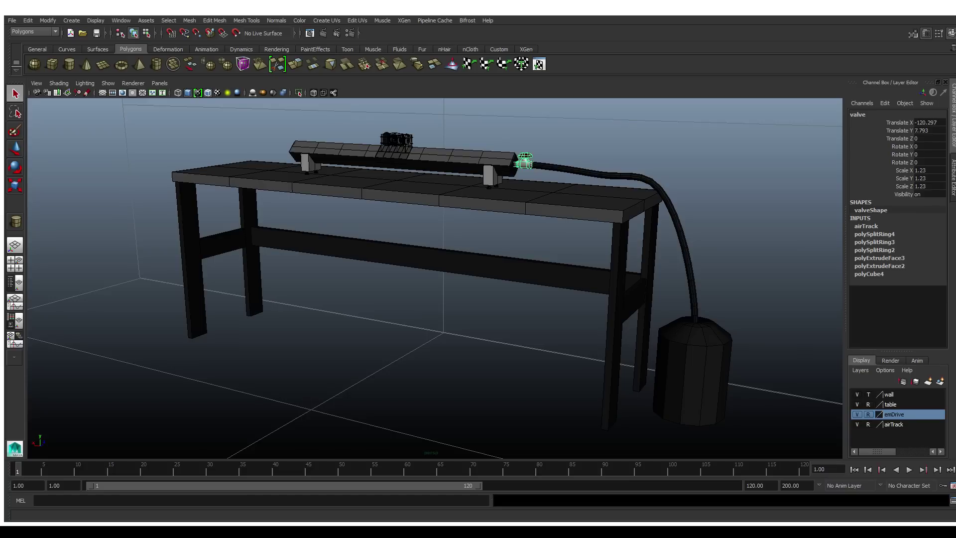
pyautogui.click(490, 175)
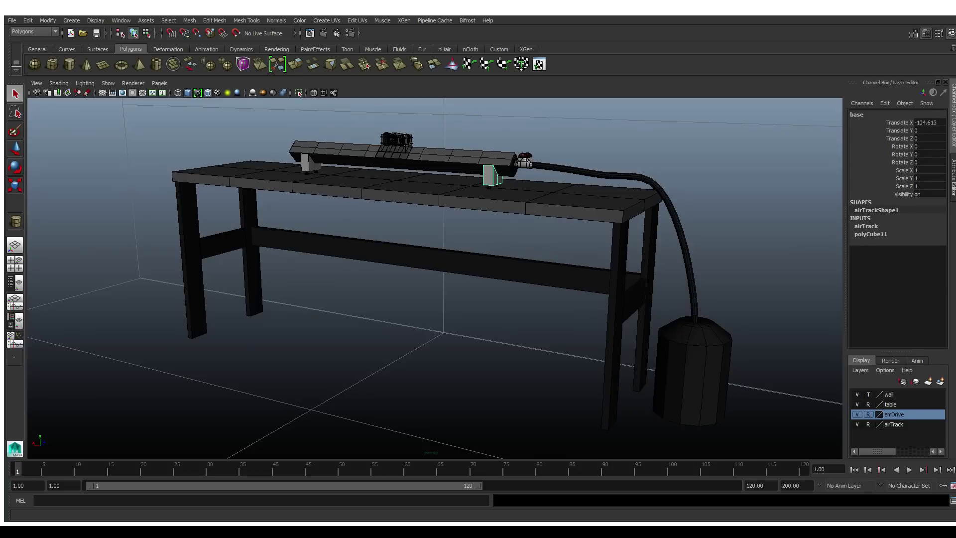
pyautogui.click(489, 187)
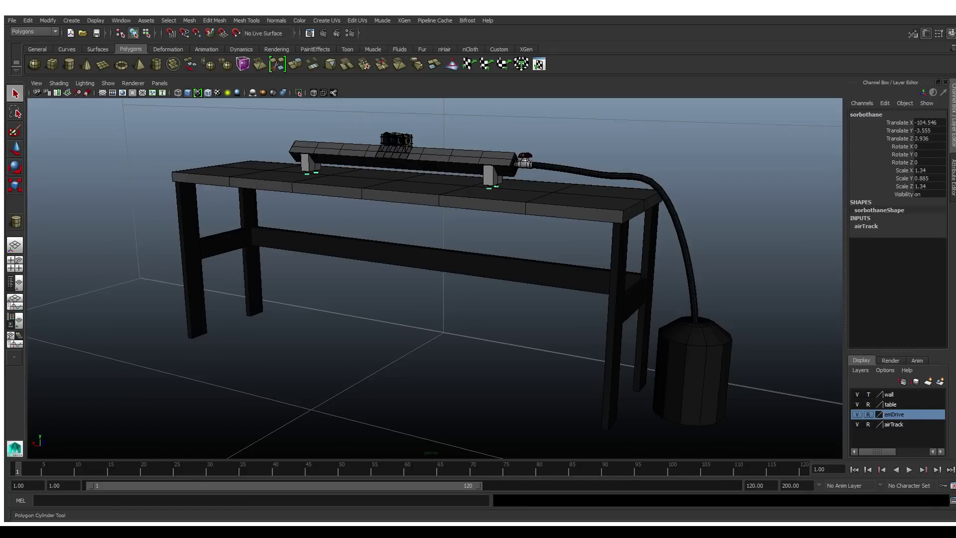
# - Select the EmDrive model on the track and frame it in the view
pyautogui.click(395, 141)
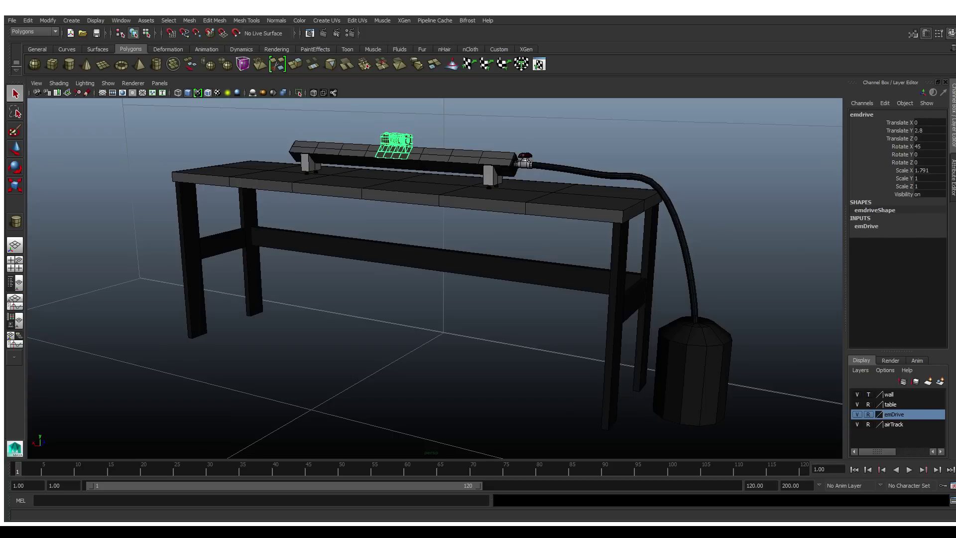
pyautogui.press('f')
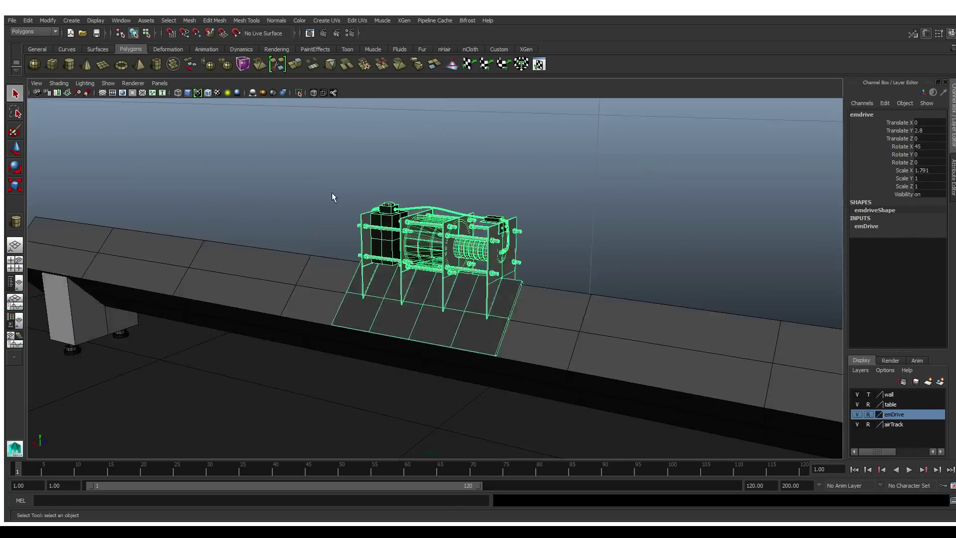
pyautogui.click(331, 192)
pyautogui.moveTo(467, 278)
pyautogui.keyDown('alt'); pyautogui.mouseDown()
pyautogui.moveTo(459, 281)
pyautogui.moveTo(481, 274)
pyautogui.mouseUp(); pyautogui.keyUp('alt')
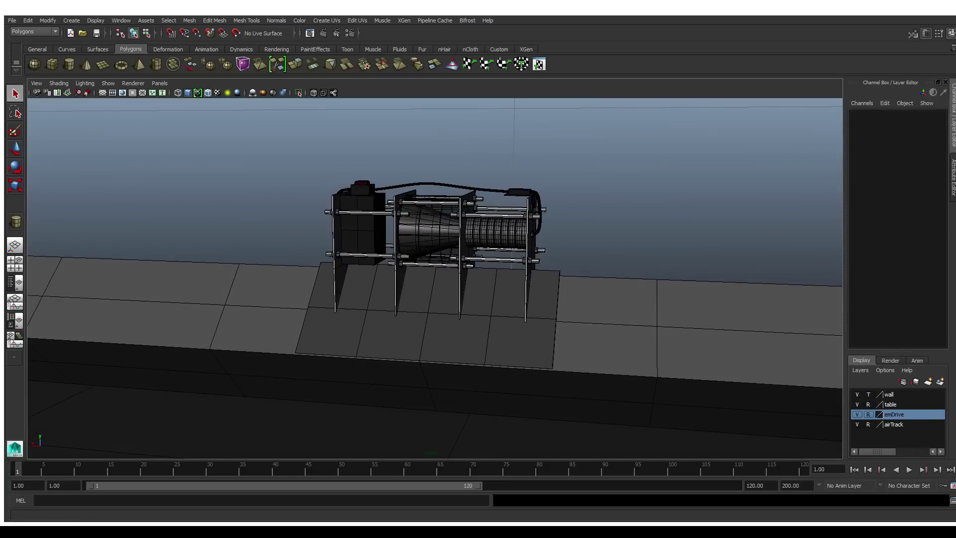
# - Select the EmDrive's laser coil, then its frustum cone, orbiting around the assembly
pyautogui.click(532, 232)
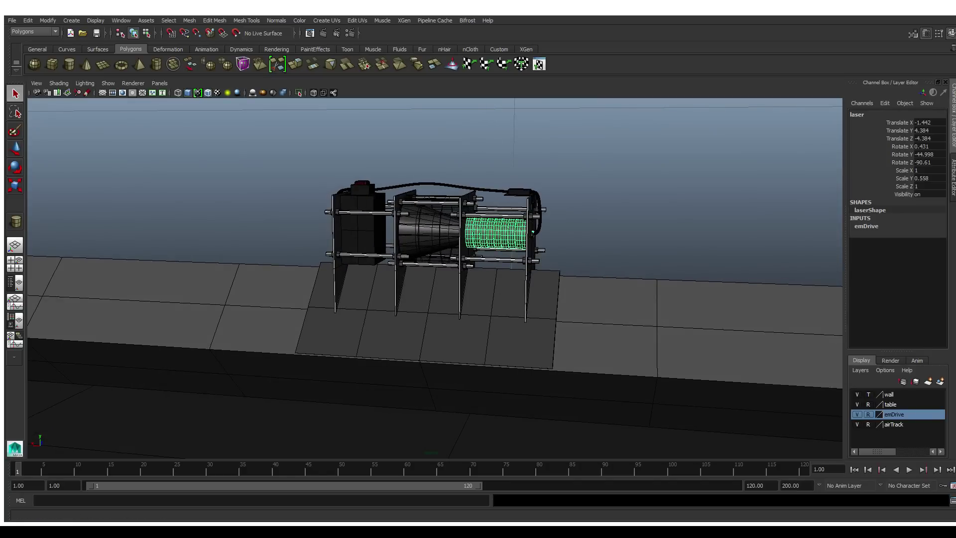
pyautogui.keyDown('alt'); pyautogui.moveTo(532, 232); pyautogui.dragTo(518, 227); pyautogui.keyUp('alt')
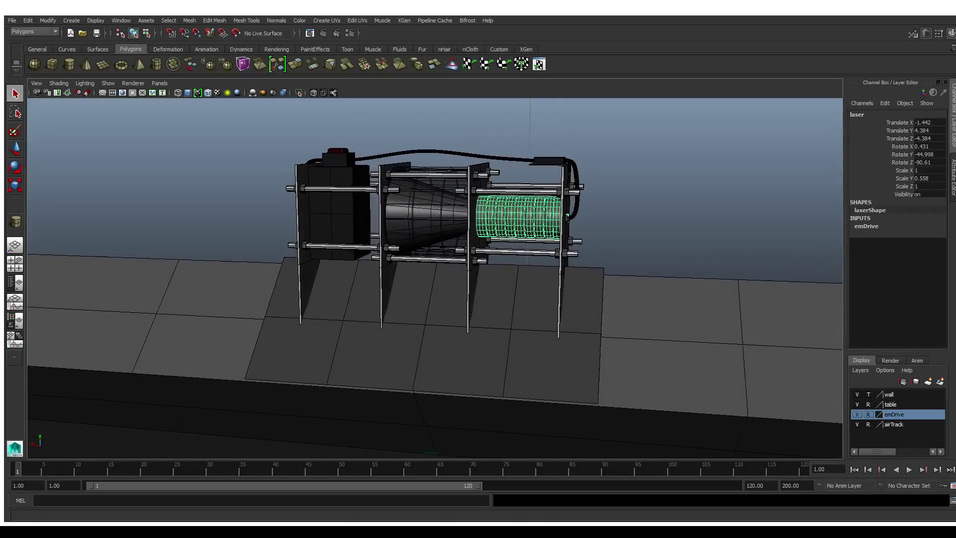
pyautogui.click(536, 221)
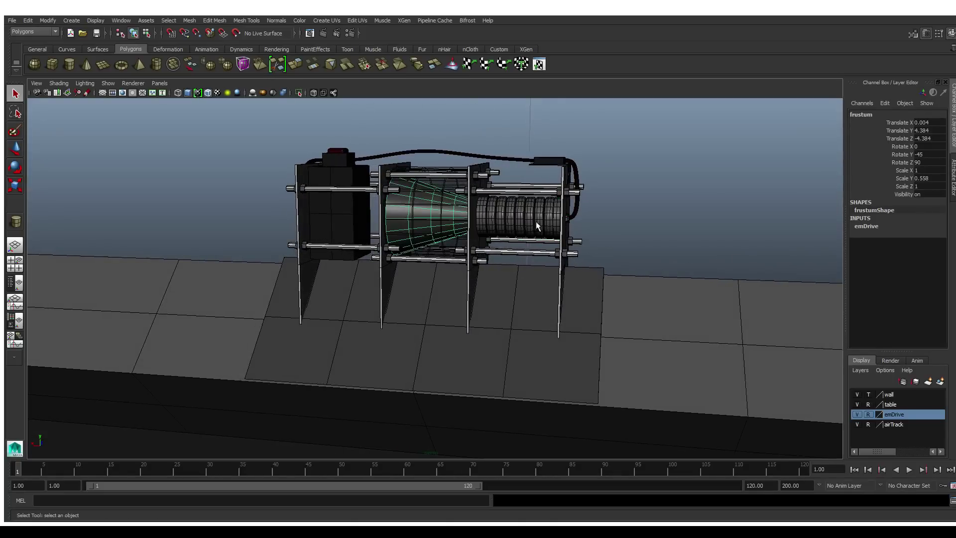
pyautogui.keyDown('alt'); pyautogui.moveTo(536, 221); pyautogui.dragTo(550, 223); pyautogui.keyUp('alt')
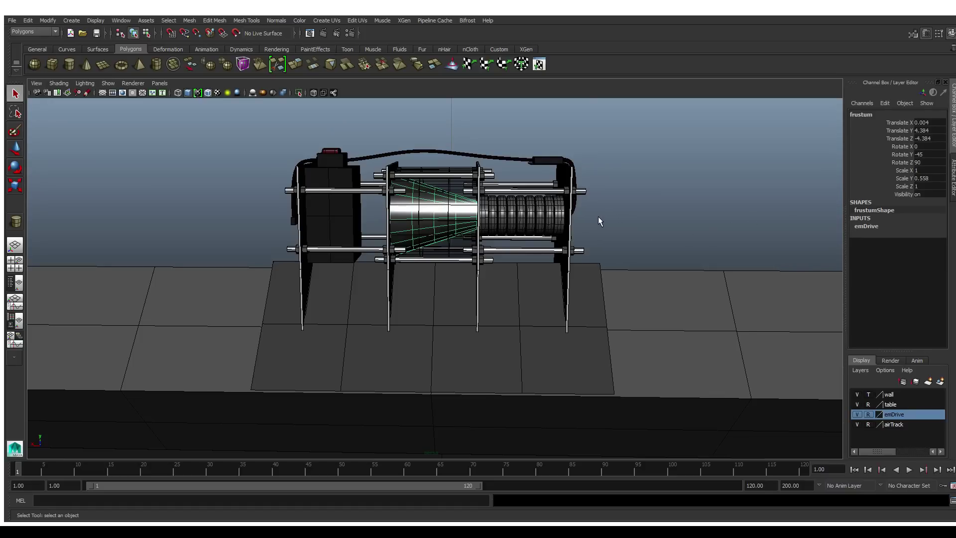
# - Switch the selection to the frustumSeal and zoom in to frame the whole assembly
pyautogui.keyDown('alt'); pyautogui.moveTo(450, 214); pyautogui.dragTo(437, 216); pyautogui.keyUp('alt')
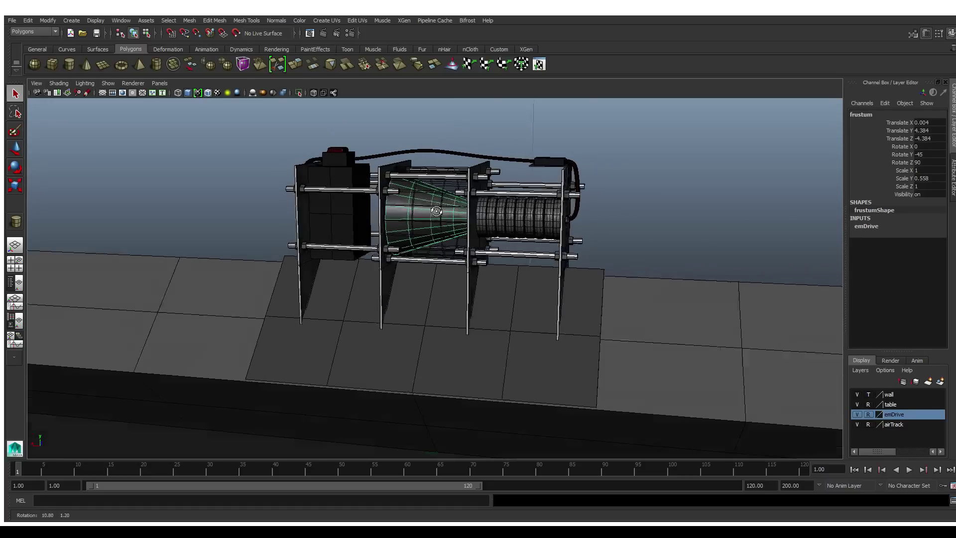
pyautogui.press('Right')
pyautogui.scroll(5, 435, 278)
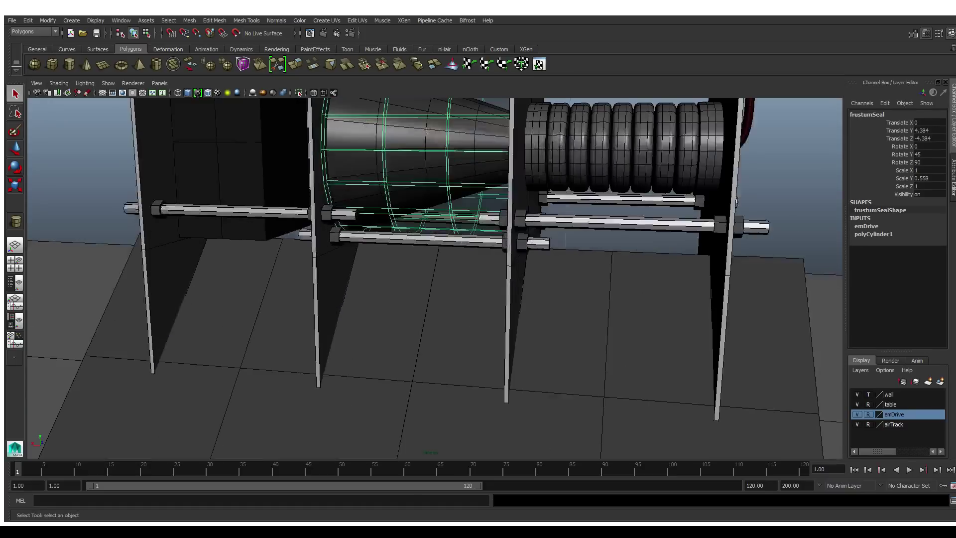
pyautogui.keyDown('alt'); pyautogui.moveTo(501, 179); pyautogui.dragTo(472, 268, button='middle'); pyautogui.keyUp('alt')
# - Orbit down to a lower, near-frontal view of the EmDrive assembly
pyautogui.moveTo(472, 268)
pyautogui.keyDown('alt'); pyautogui.mouseDown()
pyautogui.moveTo(519, 261)
pyautogui.moveTo(455, 264)
pyautogui.moveTo(464, 264)
pyautogui.mouseUp(); pyautogui.keyUp('alt')
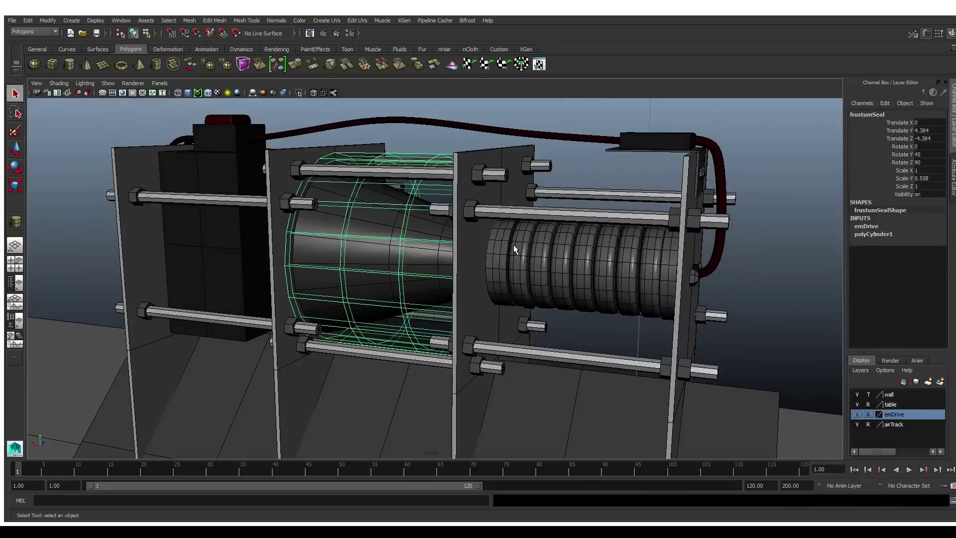
pyautogui.moveTo(452, 227)
pyautogui.keyDown('alt'); pyautogui.mouseDown()
pyautogui.moveTo(498, 227)
pyautogui.moveTo(468, 234)
pyautogui.mouseUp(); pyautogui.keyUp('alt')
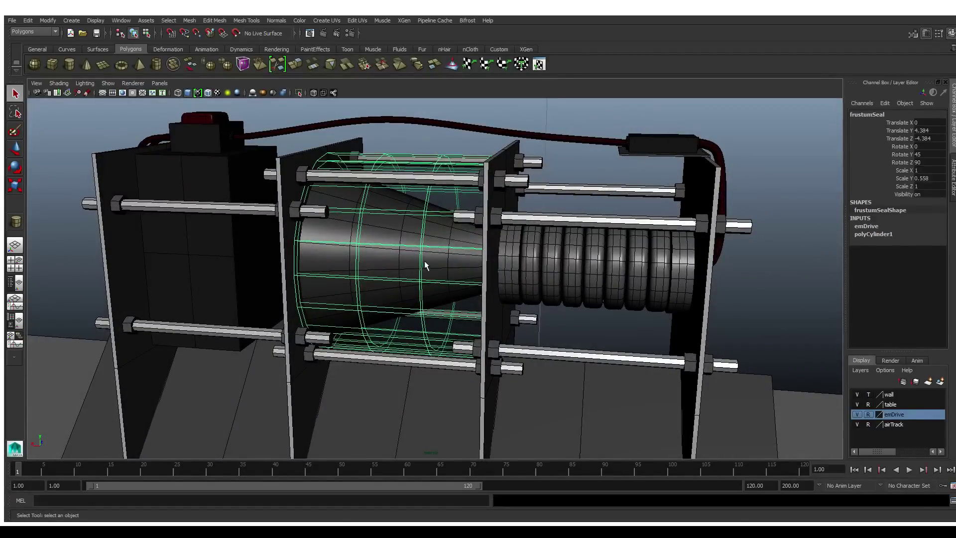
pyautogui.keyDown('alt'); pyautogui.moveTo(421, 241); pyautogui.dragTo(376, 251); pyautogui.keyUp('alt')
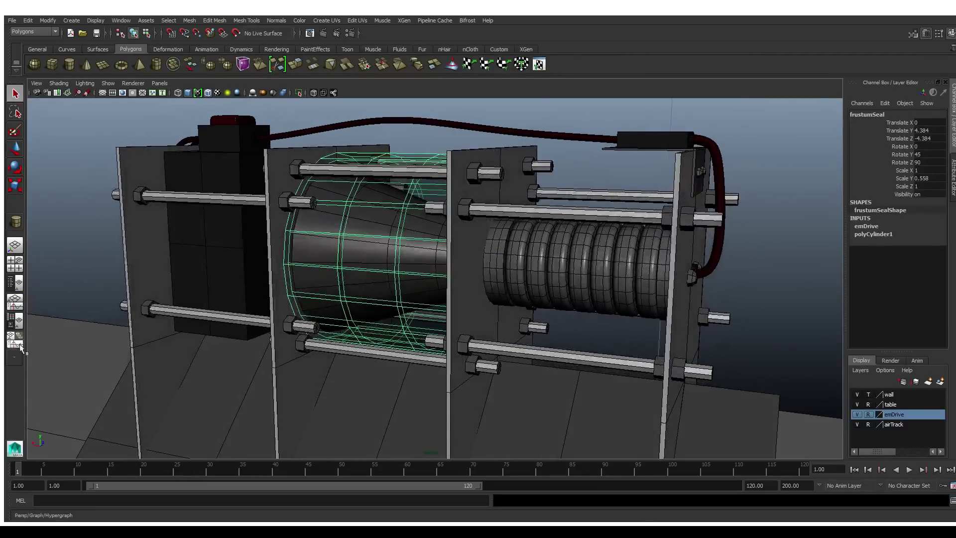
pyautogui.keyDown('alt'); pyautogui.moveTo(463, 240); pyautogui.dragTo(243, 275); pyautogui.keyUp('alt')
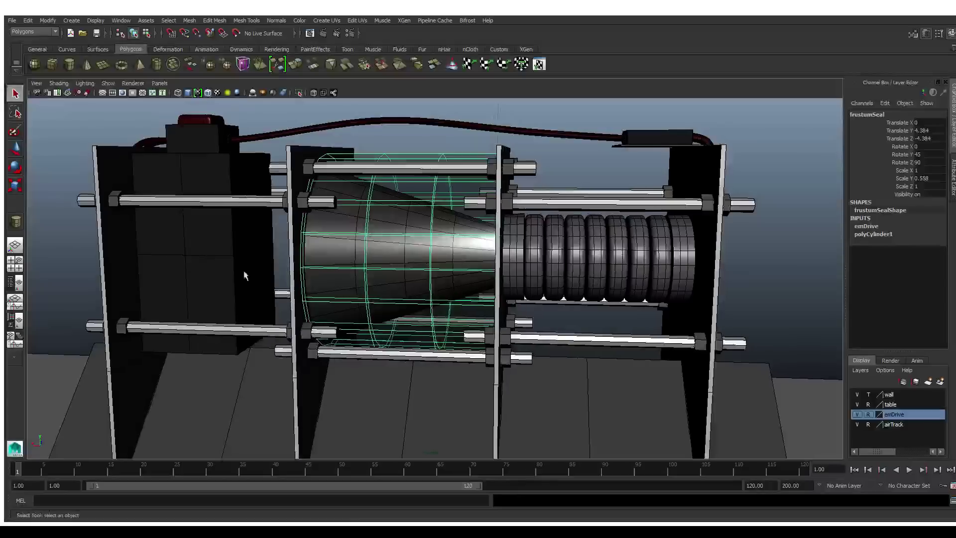
pyautogui.press('Right')
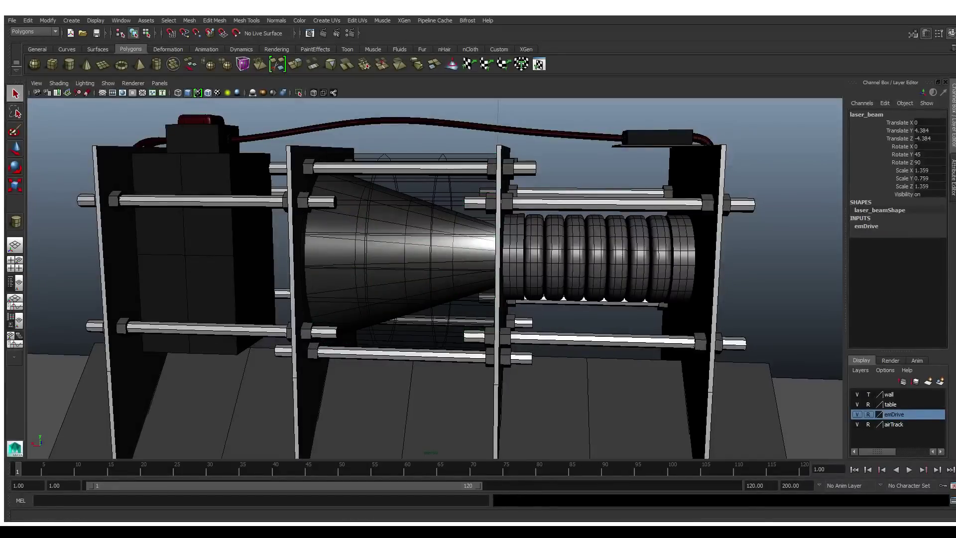
pyautogui.click(314, 93)
pyautogui.moveTo(633, 262)
pyautogui.keyDown('alt'); pyautogui.mouseDown()
pyautogui.moveTo(527, 264)
pyautogui.moveTo(573, 264)
pyautogui.moveTo(561, 267)
pyautogui.mouseUp(); pyautogui.keyUp('alt')
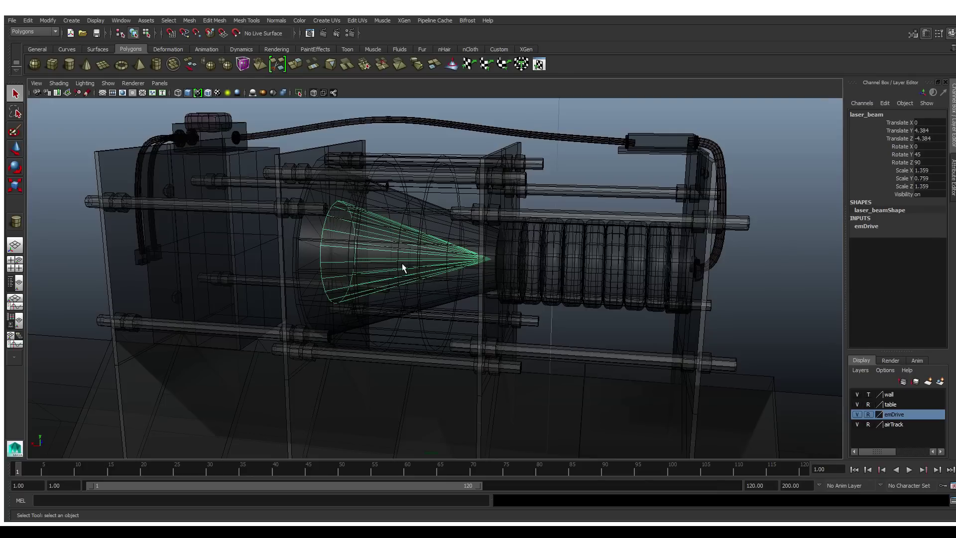
pyautogui.keyDown('alt'); pyautogui.moveTo(454, 288); pyautogui.dragTo(460, 289); pyautogui.keyUp('alt')
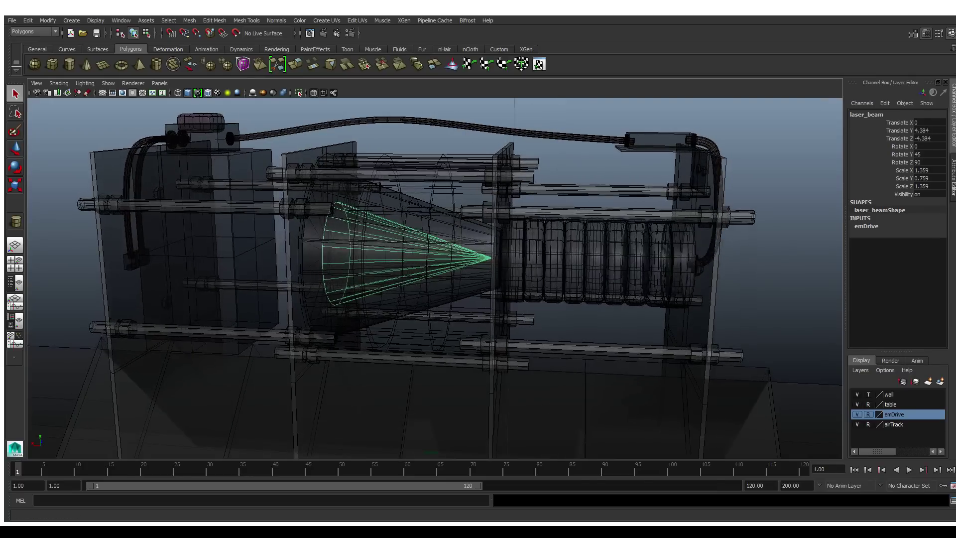
pyautogui.click(313, 93)
pyautogui.moveTo(414, 301)
pyautogui.keyDown('alt'); pyautogui.mouseDown()
pyautogui.moveTo(395, 295)
pyautogui.moveTo(401, 300)
pyautogui.mouseUp(); pyautogui.keyUp('alt')
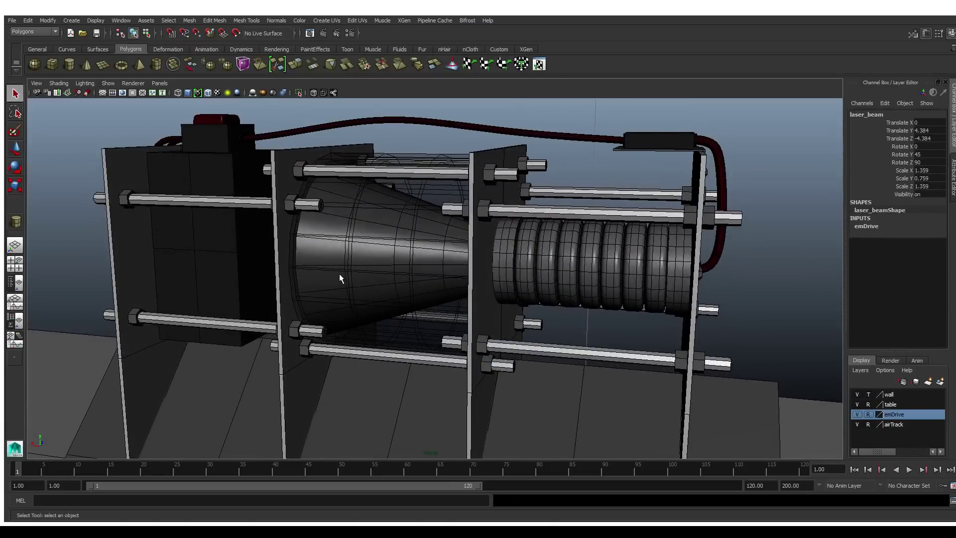
pyautogui.click(200, 238)
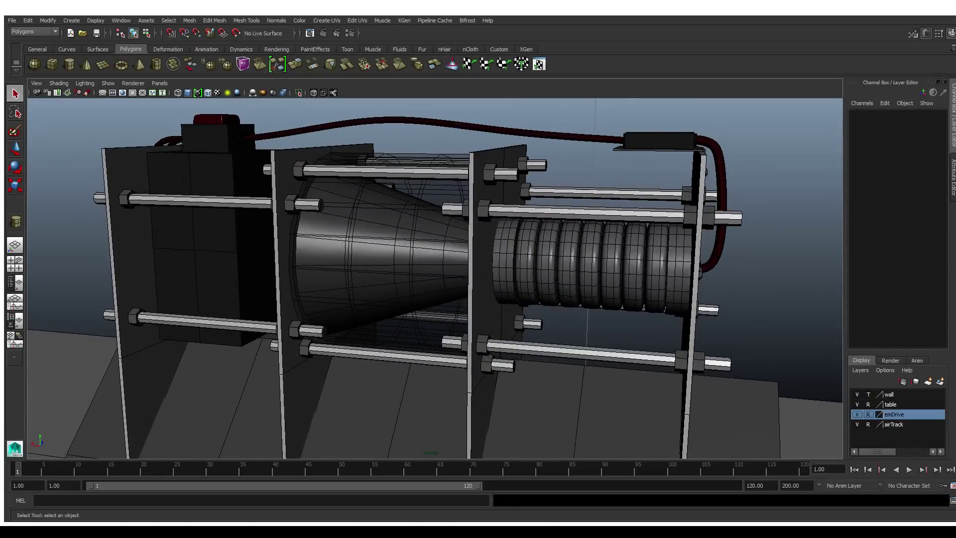
pyautogui.click(257, 266)
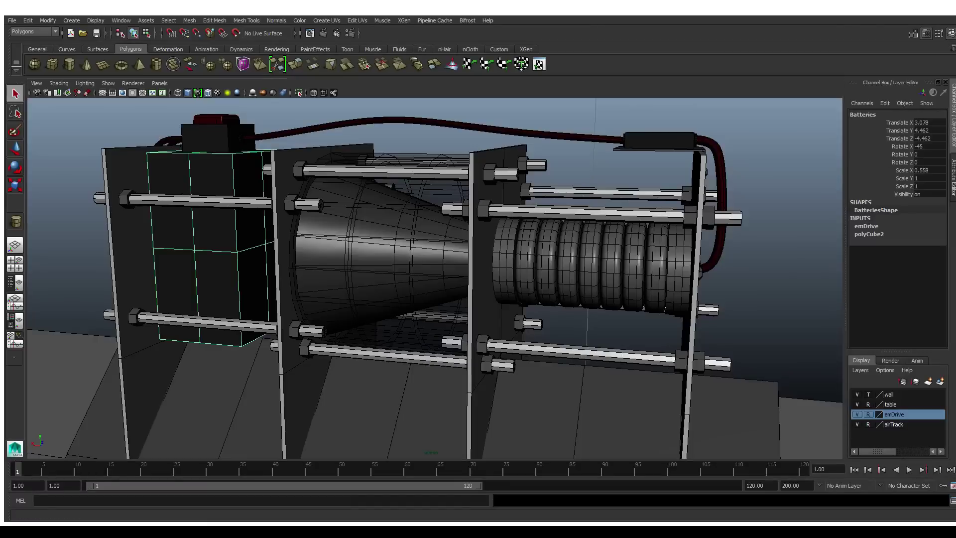
pyautogui.moveTo(257, 266)
pyautogui.keyDown('alt'); pyautogui.mouseDown()
pyautogui.moveTo(278, 267)
pyautogui.moveTo(260, 269)
pyautogui.mouseUp(); pyautogui.keyUp('alt')
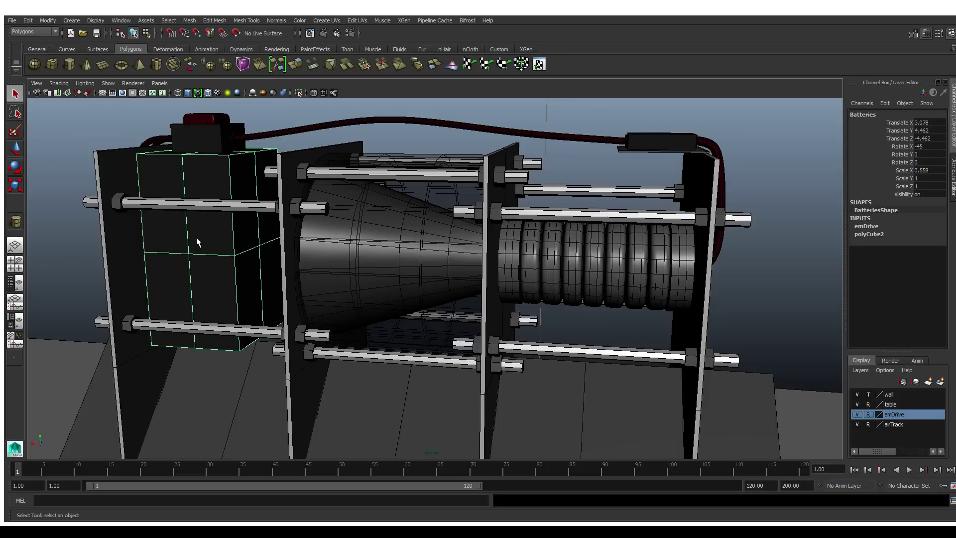
pyautogui.keyDown('alt'); pyautogui.moveTo(174, 231); pyautogui.dragTo(209, 266); pyautogui.keyUp('alt')
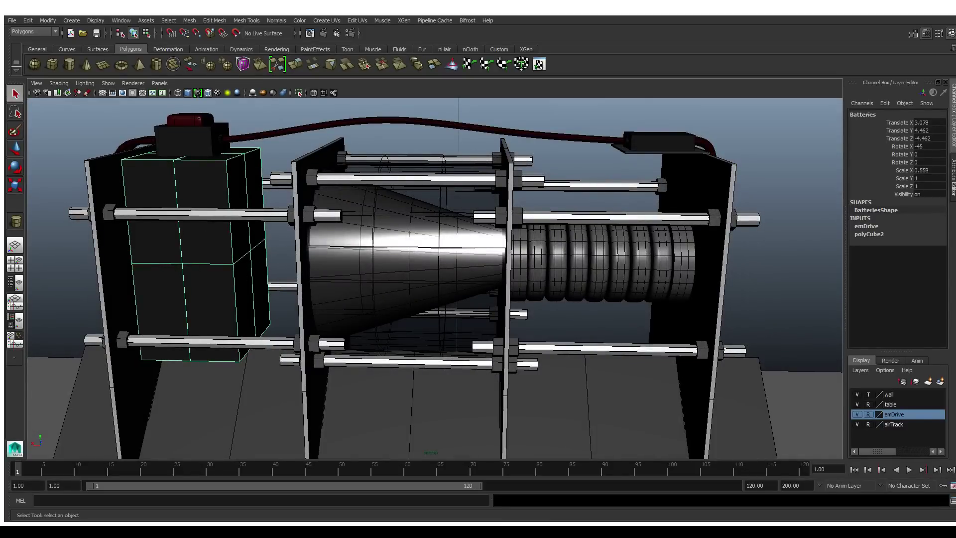
pyautogui.keyDown('alt'); pyautogui.moveTo(245, 268); pyautogui.dragTo(230, 271); pyautogui.keyUp('alt')
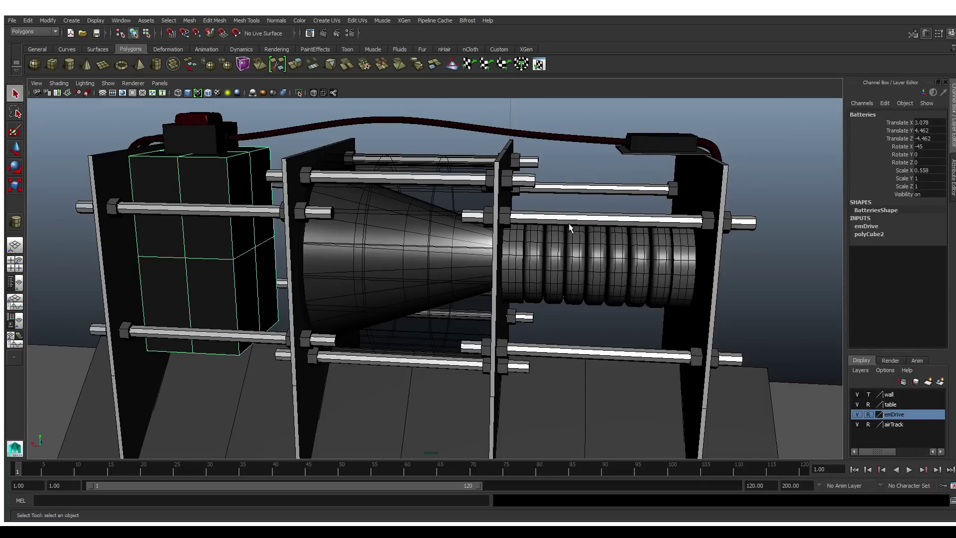
pyautogui.keyDown('alt'); pyautogui.moveTo(532, 231); pyautogui.dragTo(497, 242); pyautogui.keyUp('alt')
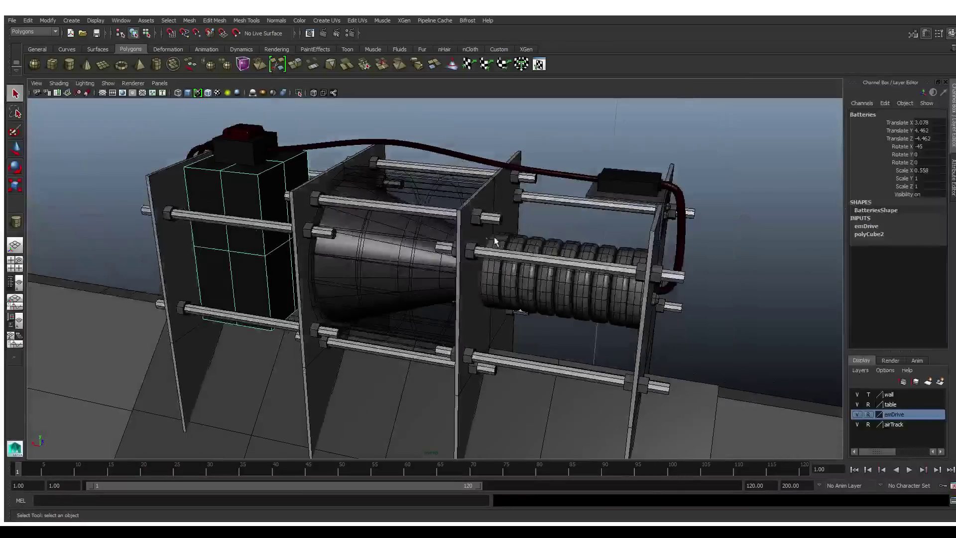
pyautogui.click(423, 149)
pyautogui.keyDown('alt'); pyautogui.moveTo(423, 149); pyautogui.dragTo(289, 195); pyautogui.keyUp('alt')
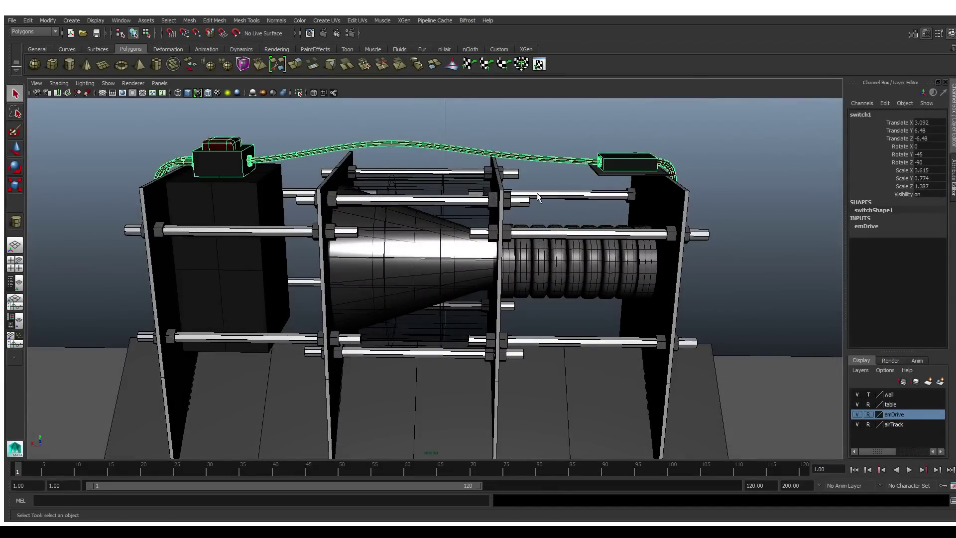
pyautogui.keyDown('alt'); pyautogui.moveTo(203, 235); pyautogui.dragTo(213, 224); pyautogui.keyUp('alt')
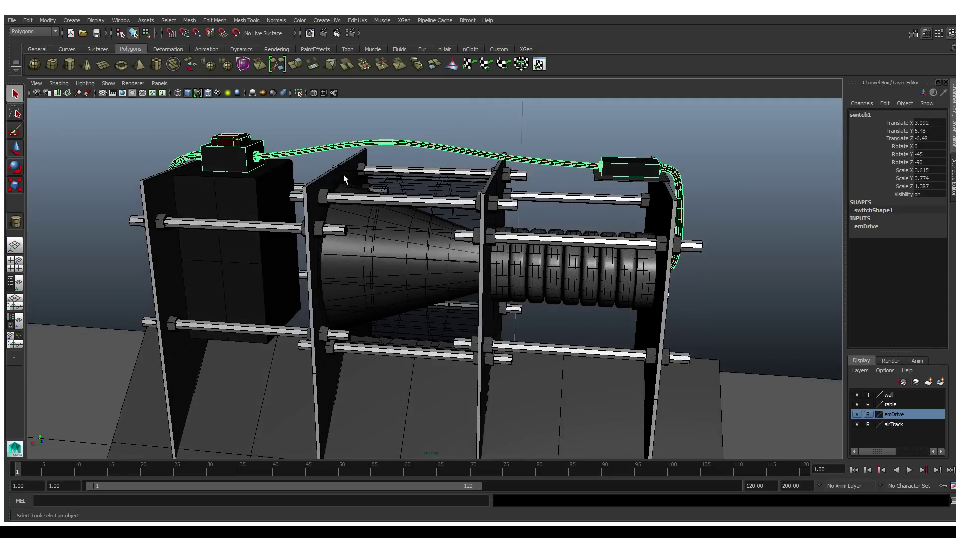
pyautogui.keyDown('alt'); pyautogui.moveTo(626, 198); pyautogui.dragTo(591, 199); pyautogui.keyUp('alt')
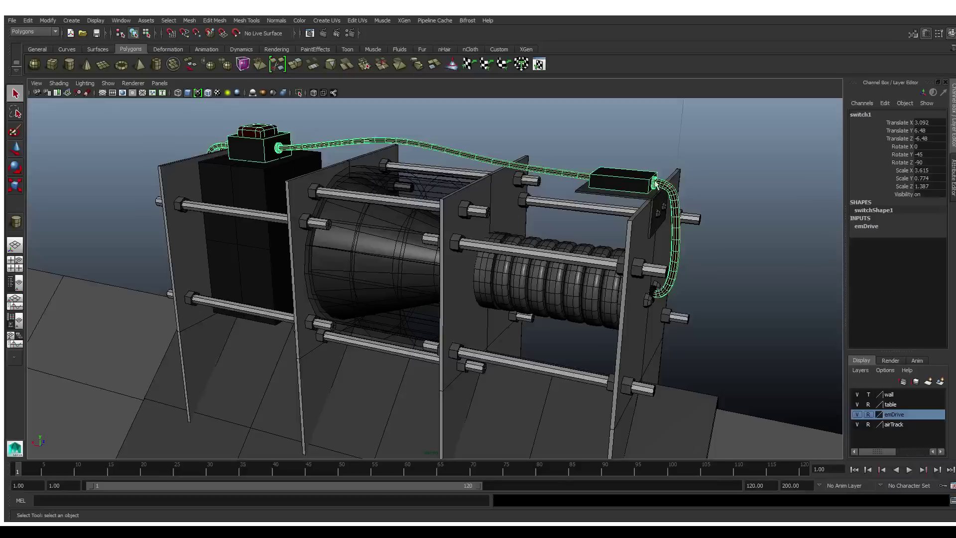
pyautogui.keyDown('alt'); pyautogui.moveTo(452, 200); pyautogui.dragTo(611, 175); pyautogui.keyUp('alt')
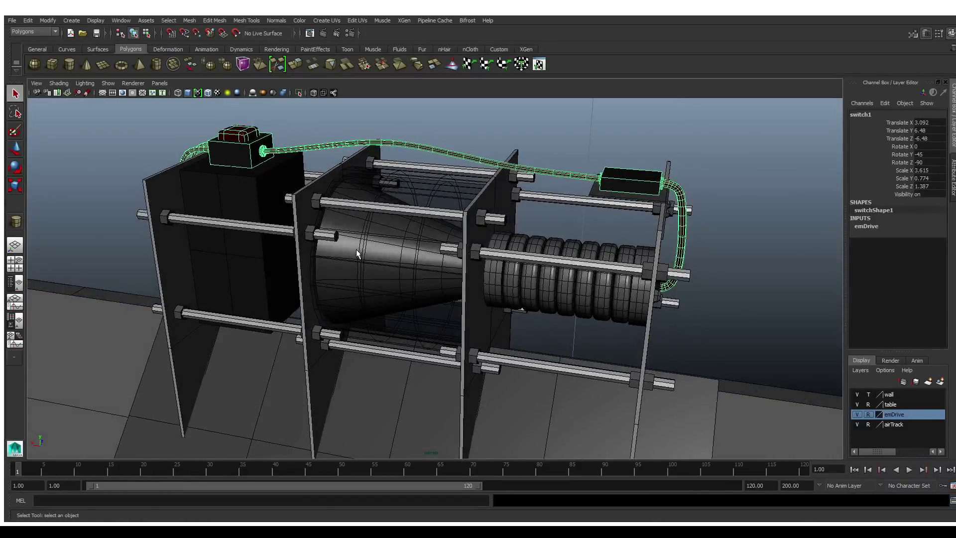
pyautogui.keyDown('alt'); pyautogui.moveTo(306, 182); pyautogui.dragTo(291, 329); pyautogui.keyUp('alt')
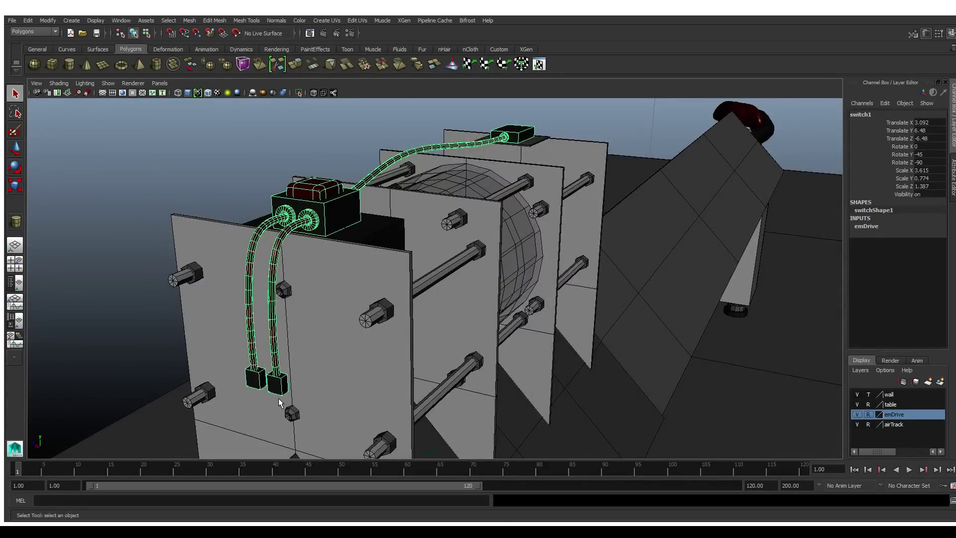
pyautogui.keyDown('alt'); pyautogui.moveTo(308, 353); pyautogui.dragTo(264, 345); pyautogui.keyUp('alt')
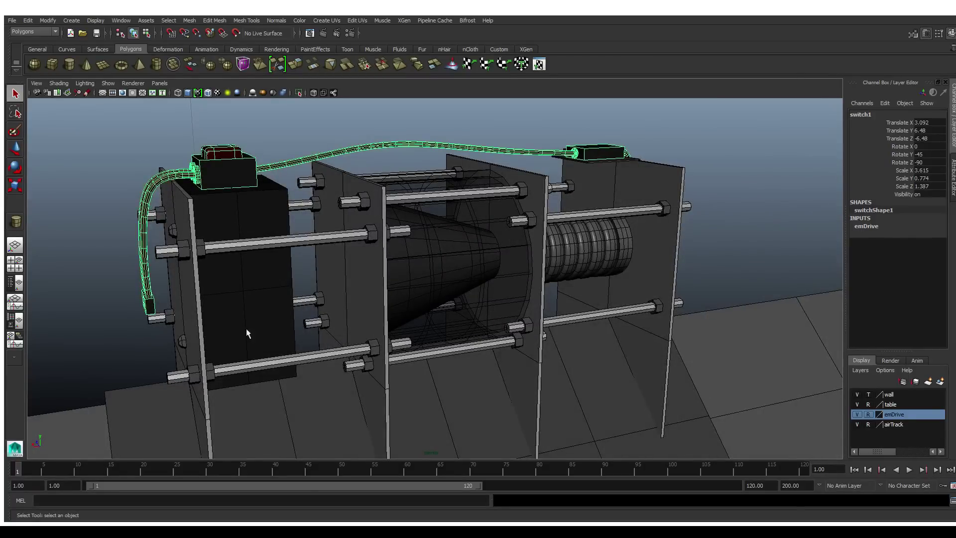
pyautogui.keyDown('alt'); pyautogui.moveTo(293, 299); pyautogui.dragTo(265, 271); pyautogui.keyUp('alt')
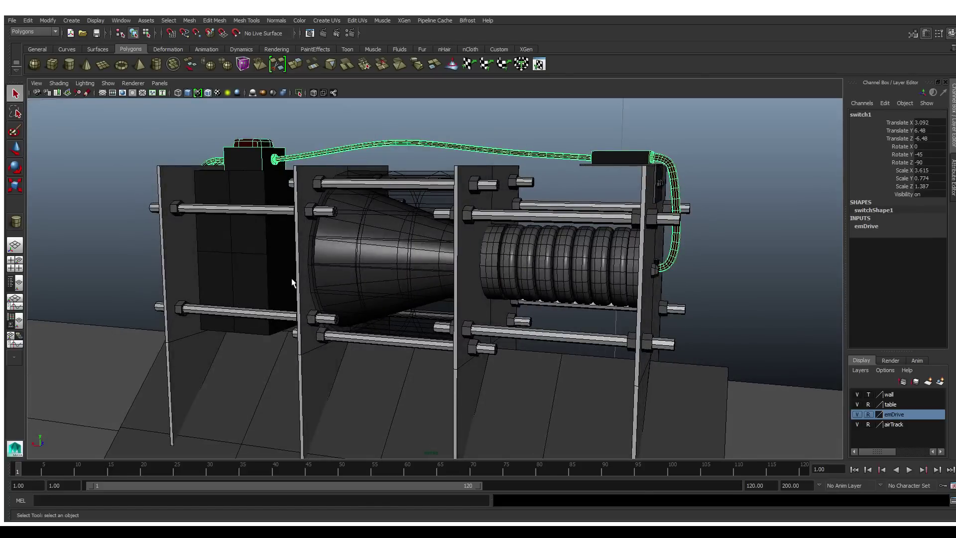
pyautogui.keyDown('alt'); pyautogui.moveTo(443, 285); pyautogui.dragTo(363, 256); pyautogui.keyUp('alt')
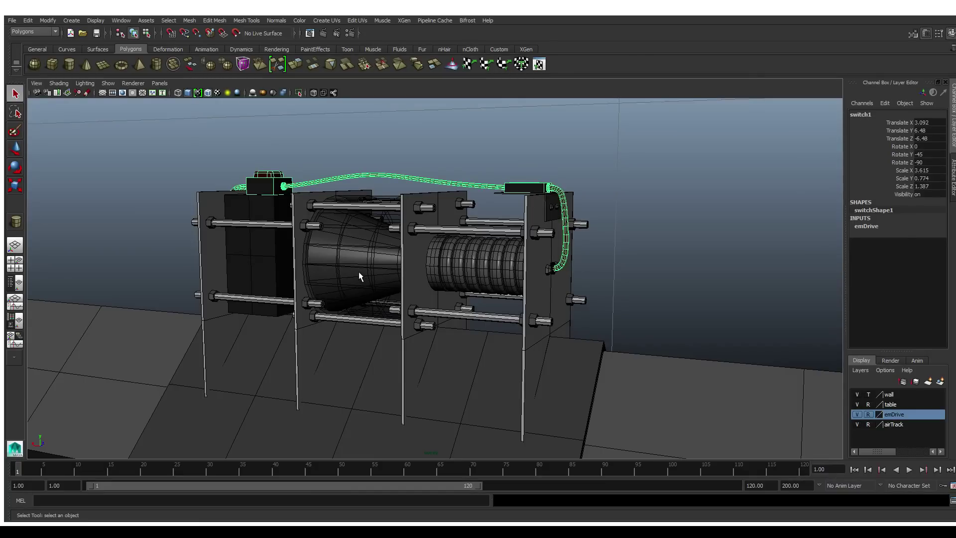
pyautogui.moveTo(361, 275)
pyautogui.keyDown('alt'); pyautogui.mouseDown()
pyautogui.moveTo(378, 289)
pyautogui.moveTo(427, 296)
pyautogui.moveTo(352, 276)
pyautogui.mouseUp(); pyautogui.keyUp('alt')
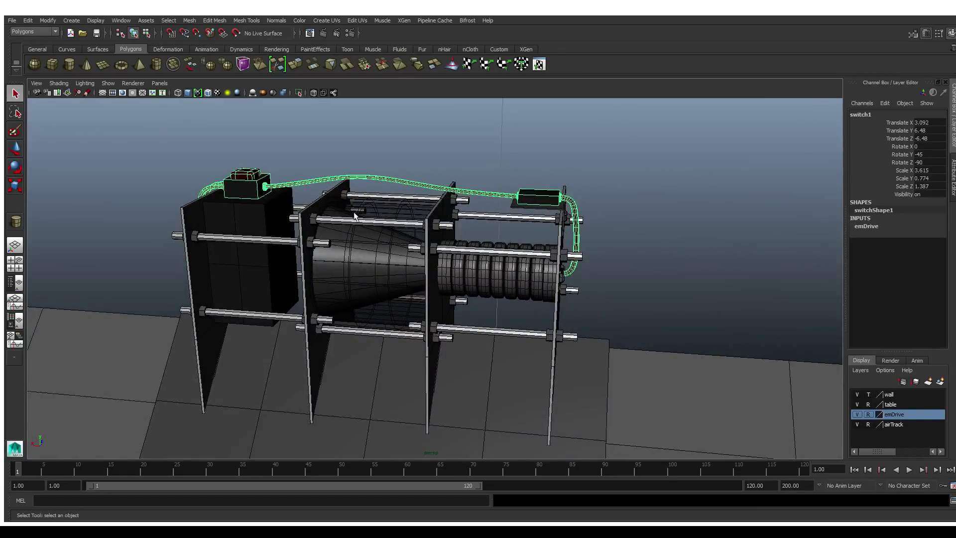
pyautogui.keyDown('alt'); pyautogui.moveTo(394, 271); pyautogui.dragTo(484, 274); pyautogui.keyUp('alt')
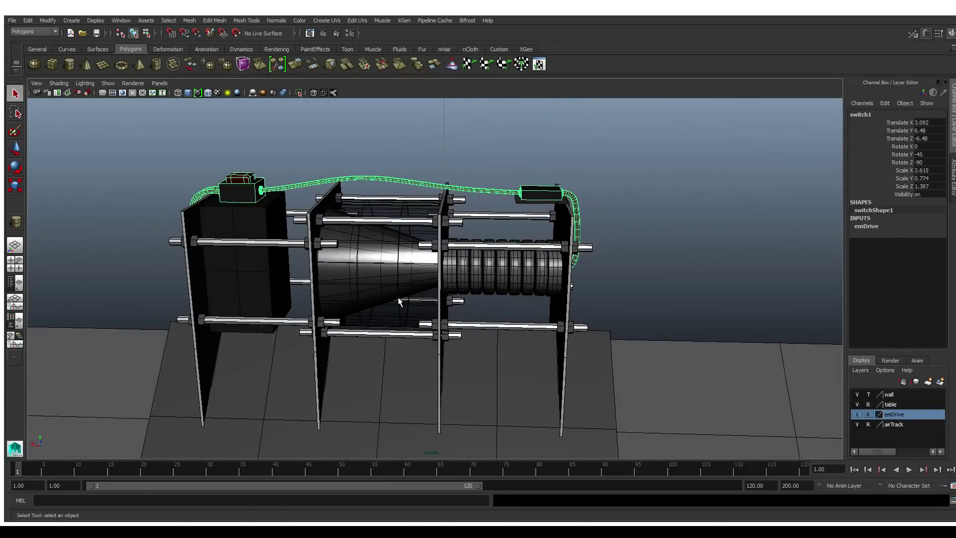
pyautogui.keyDown('alt'); pyautogui.moveTo(398, 301); pyautogui.dragTo(371, 281); pyautogui.keyUp('alt')
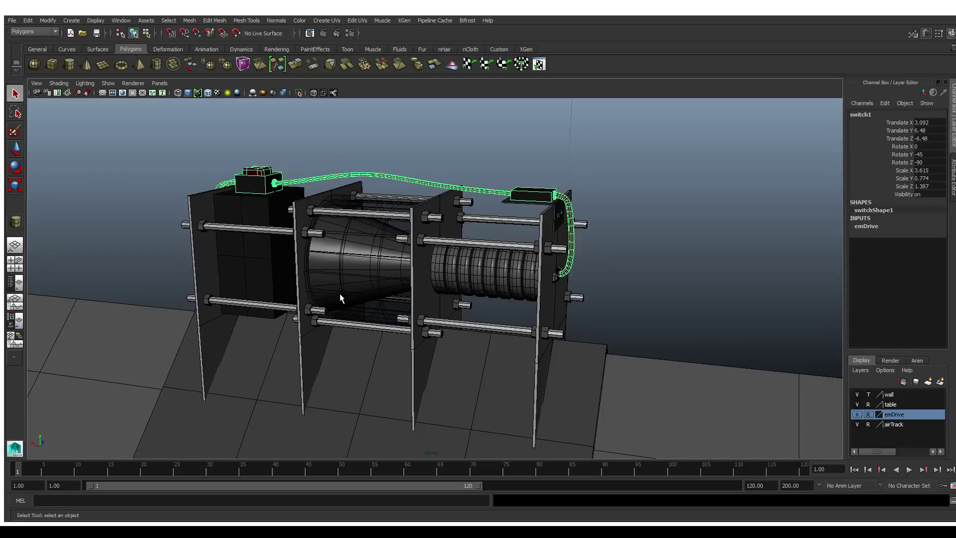
pyautogui.keyDown('alt'); pyautogui.moveTo(342, 296); pyautogui.dragTo(366, 297); pyautogui.keyUp('alt')
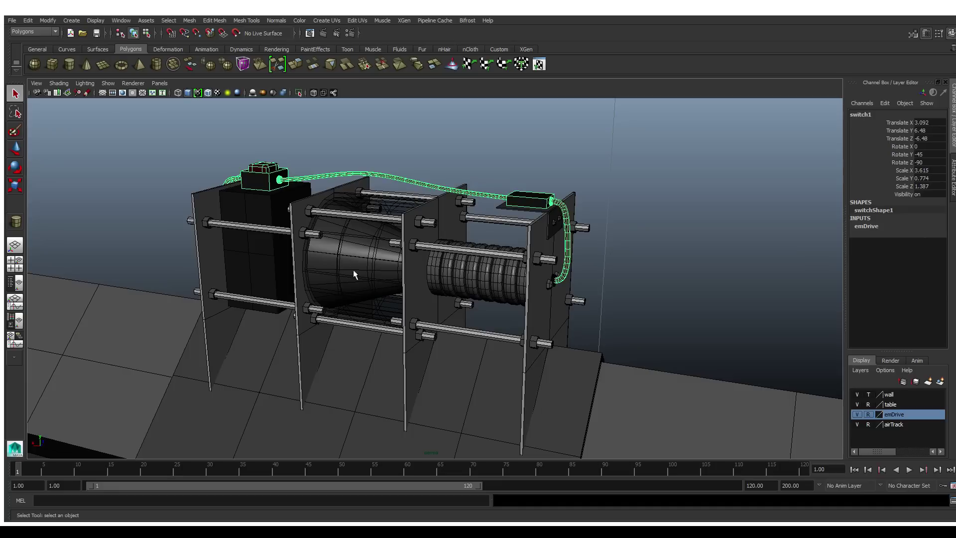
pyautogui.moveTo(354, 270)
pyautogui.keyDown('alt'); pyautogui.mouseDown()
pyautogui.moveTo(400, 271)
pyautogui.moveTo(341, 263)
pyautogui.moveTo(346, 274)
pyautogui.mouseUp(); pyautogui.keyUp('alt')
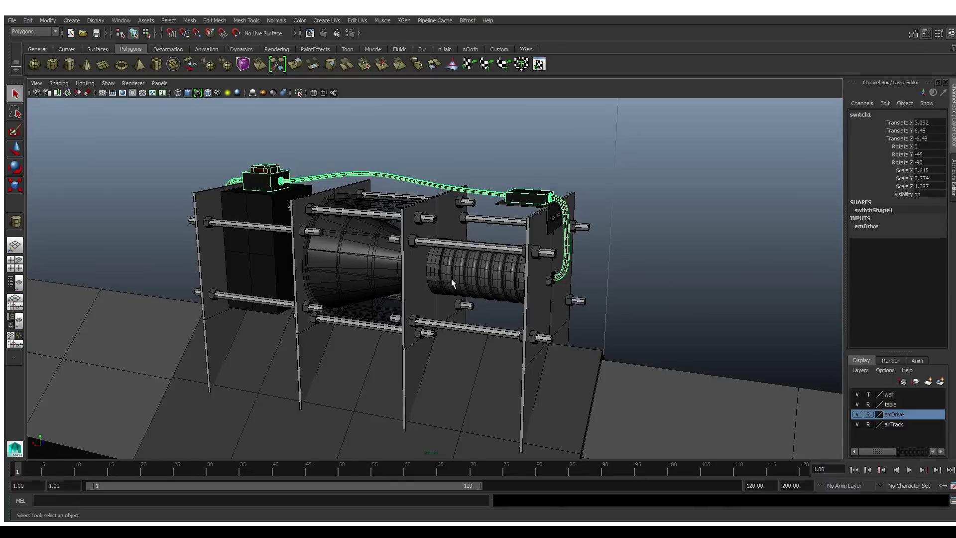
pyautogui.keyDown('alt'); pyautogui.moveTo(336, 230); pyautogui.dragTo(406, 278); pyautogui.keyUp('alt')
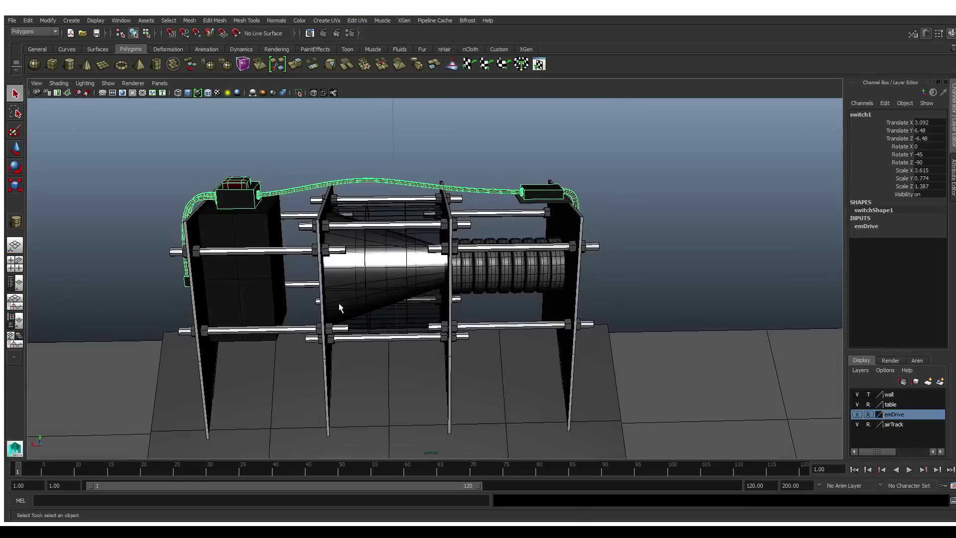
pyautogui.keyDown('alt'); pyautogui.moveTo(450, 301); pyautogui.dragTo(393, 301); pyautogui.keyUp('alt')
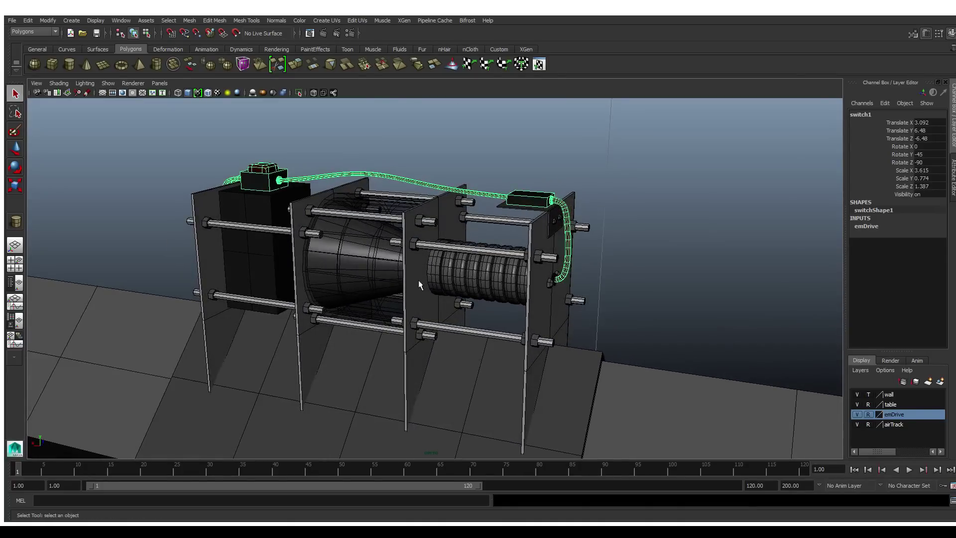
pyautogui.scroll(-4, 414, 299)
pyautogui.keyDown('alt'); pyautogui.moveTo(415, 300); pyautogui.dragTo(496, 313); pyautogui.keyUp('alt')
pyautogui.scroll(2, 479, 312)
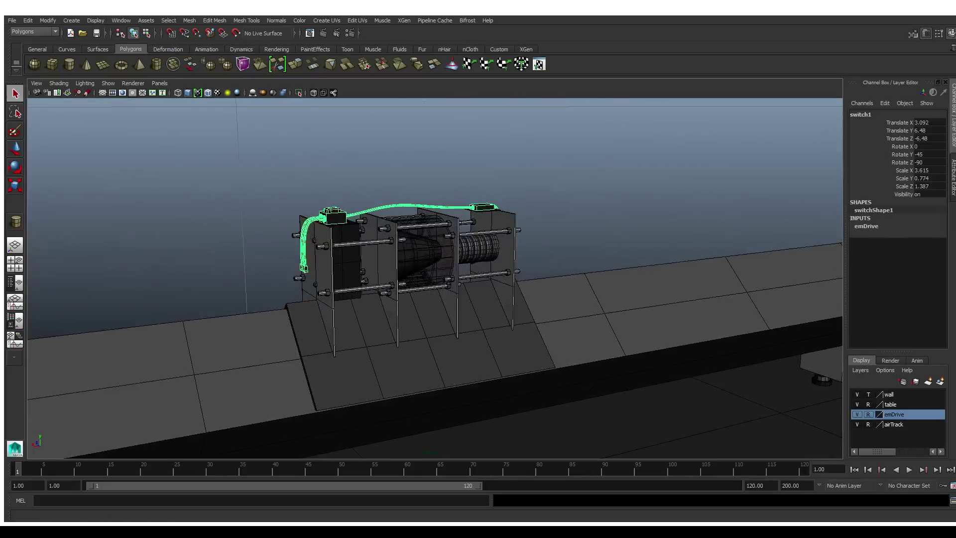